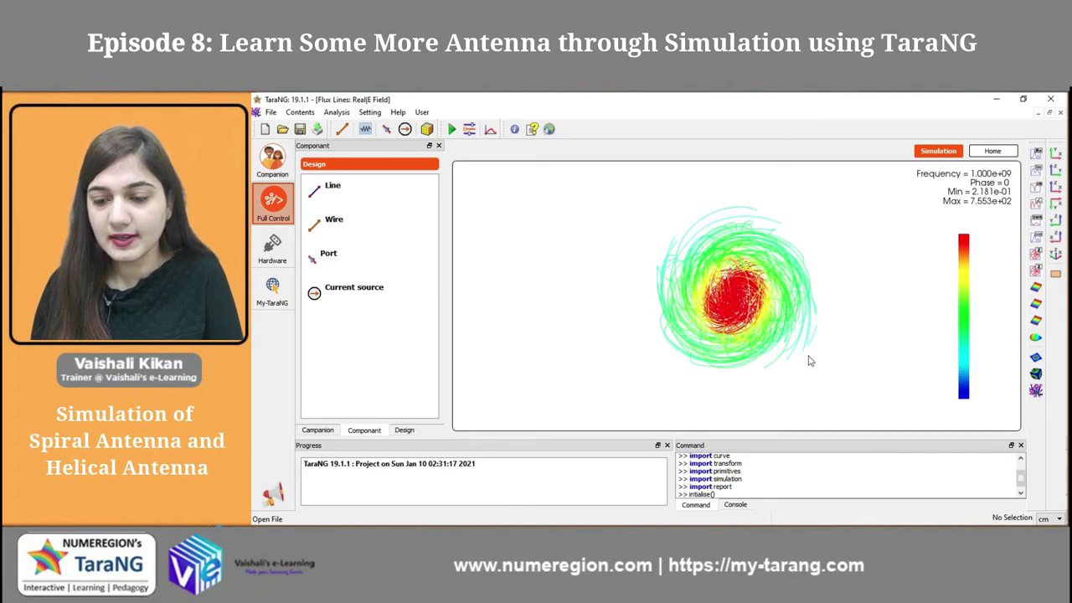
Step: Play the animation of the real E-field flux lines around the spiral antenna
right_click(739, 314)
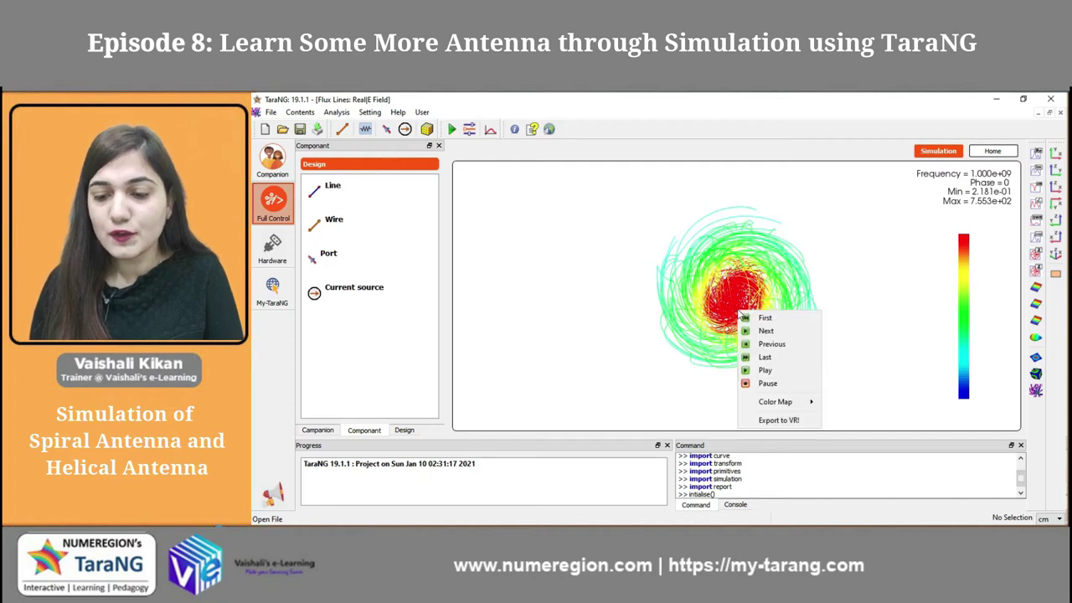
left_click(751, 372)
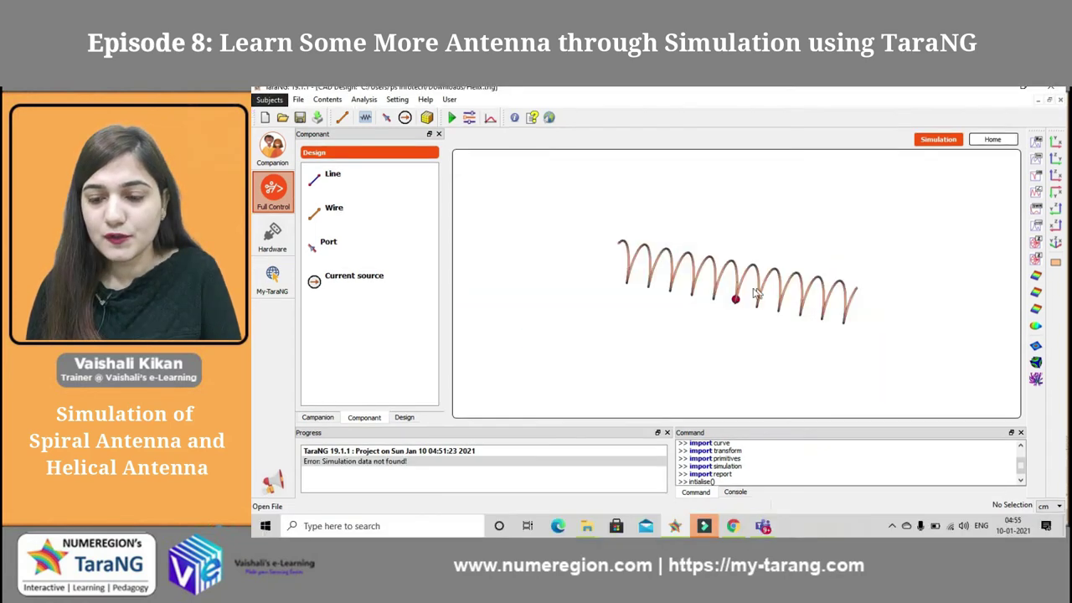
Step: Plot the helix's voltage, current and charge distributions, viewing the current distribution at full size before closing it
left_click_drag(760, 297, 696, 282)
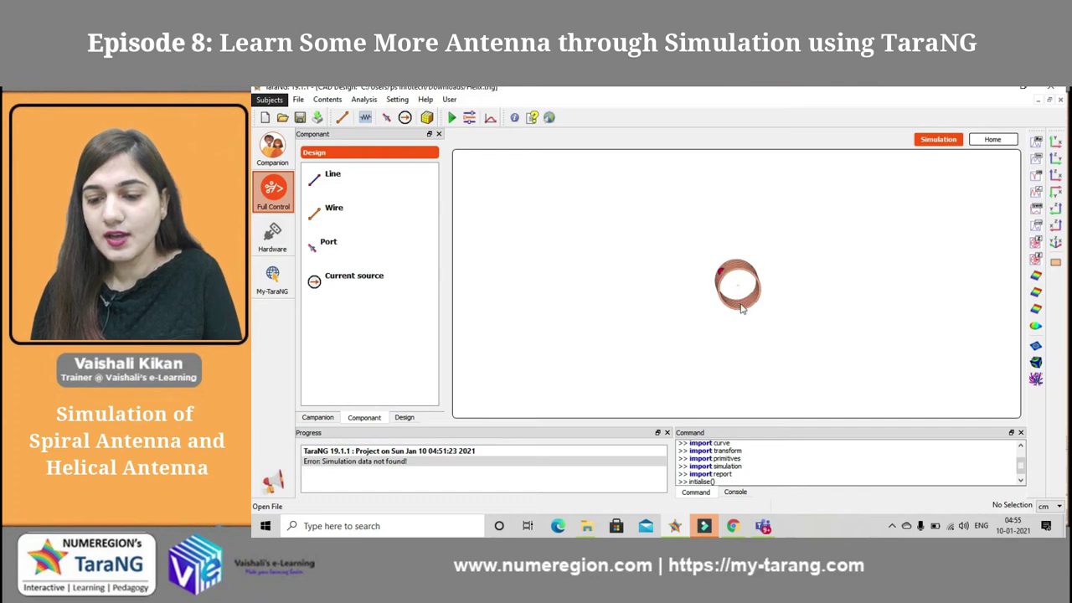
left_click_drag(732, 312, 744, 305)
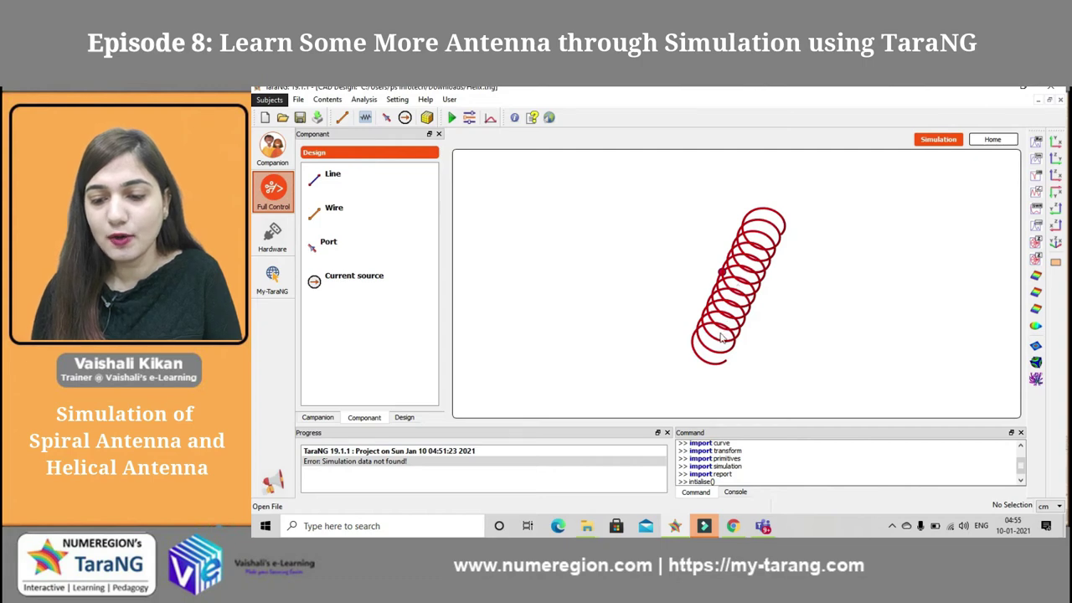
left_click_drag(730, 333, 762, 266)
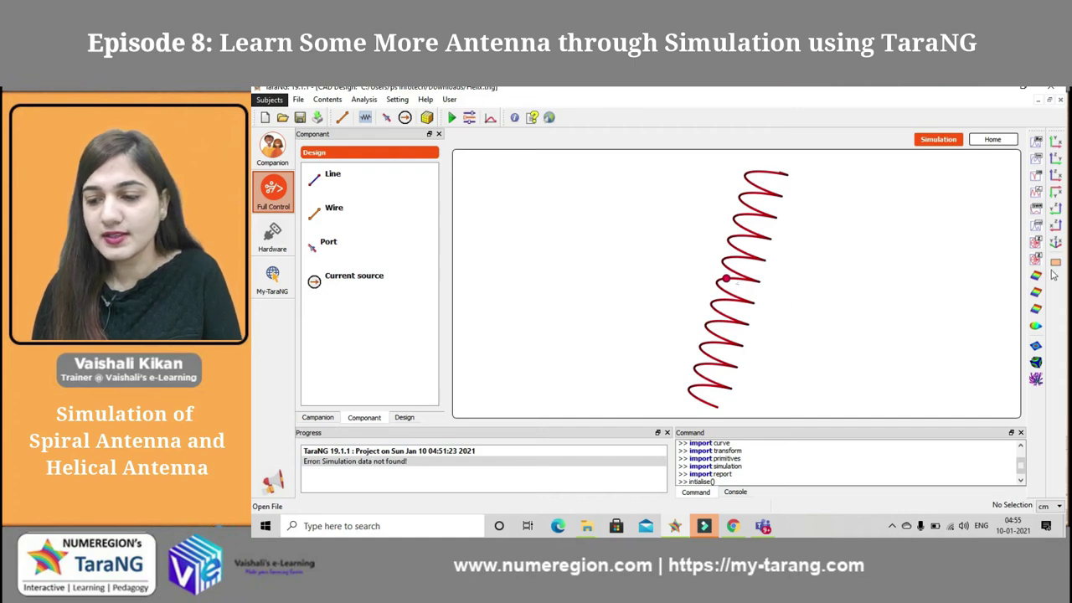
left_click(1037, 285)
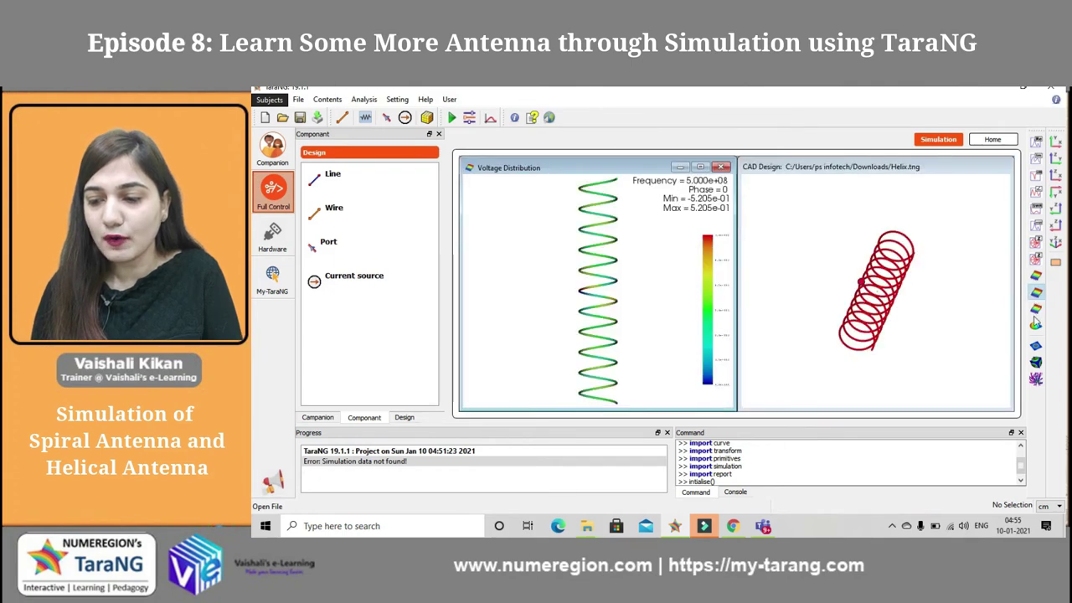
left_click(1036, 316)
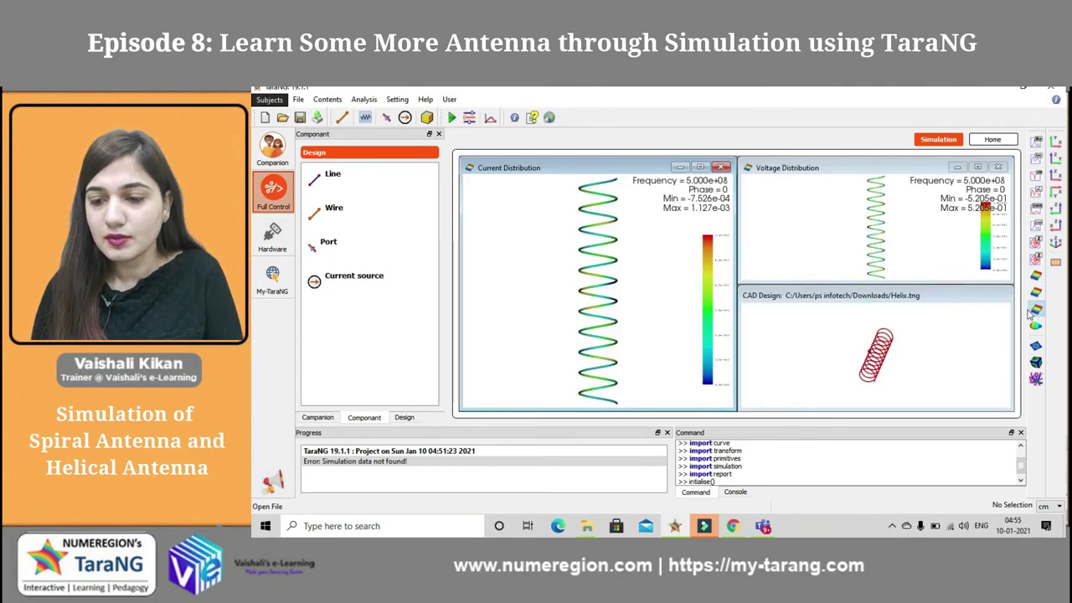
left_click(979, 167)
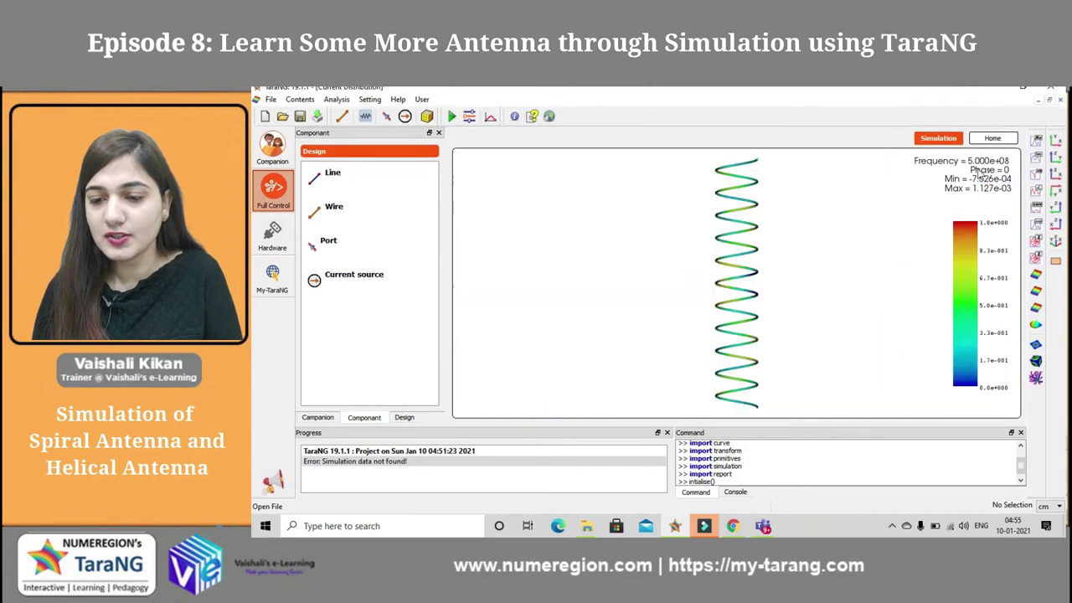
left_click(1061, 99)
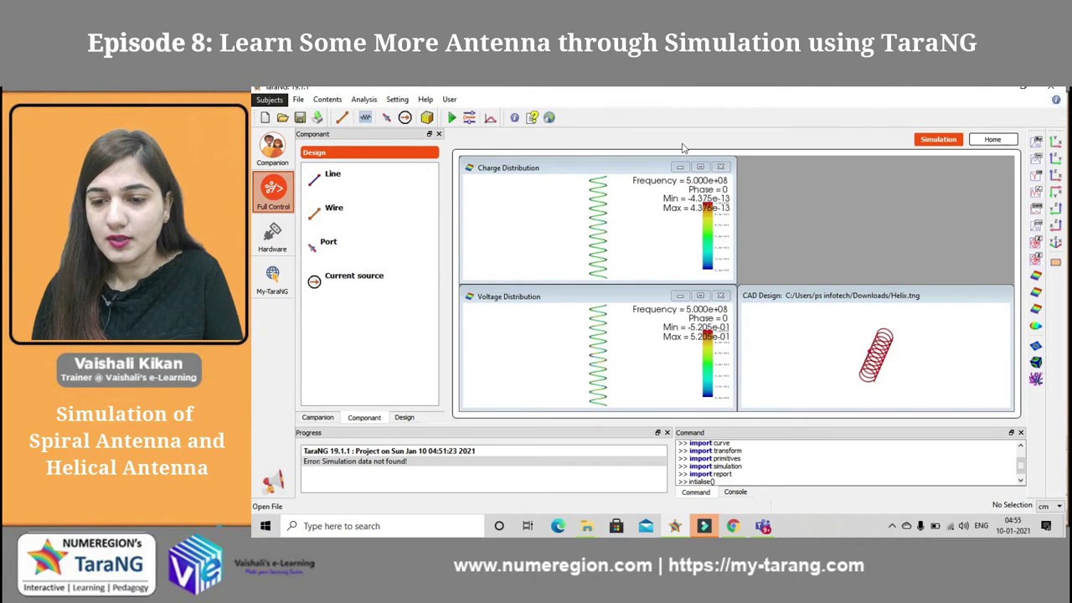
Step: View the charge distribution and the voltage distribution at full size, closing each plot after viewing
left_click(700, 167)
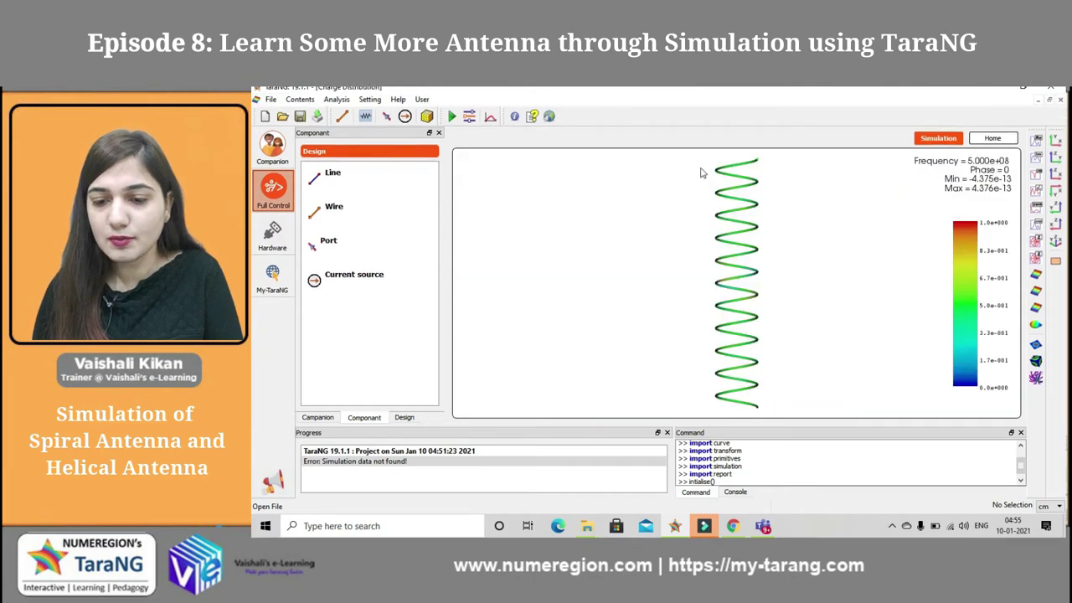
left_click(1061, 100)
left_click(701, 295)
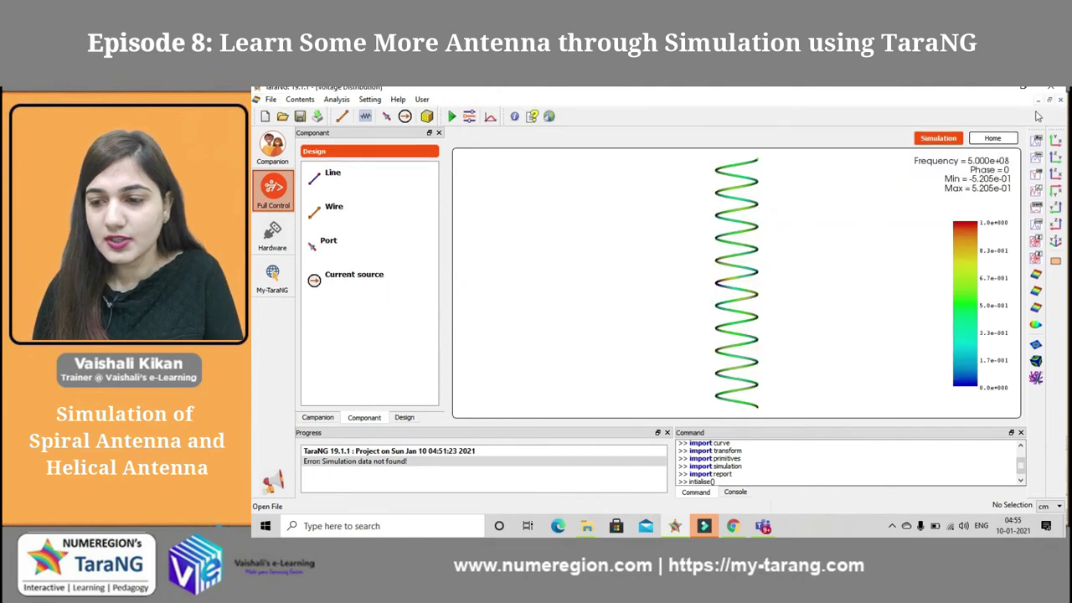
left_click(1060, 99)
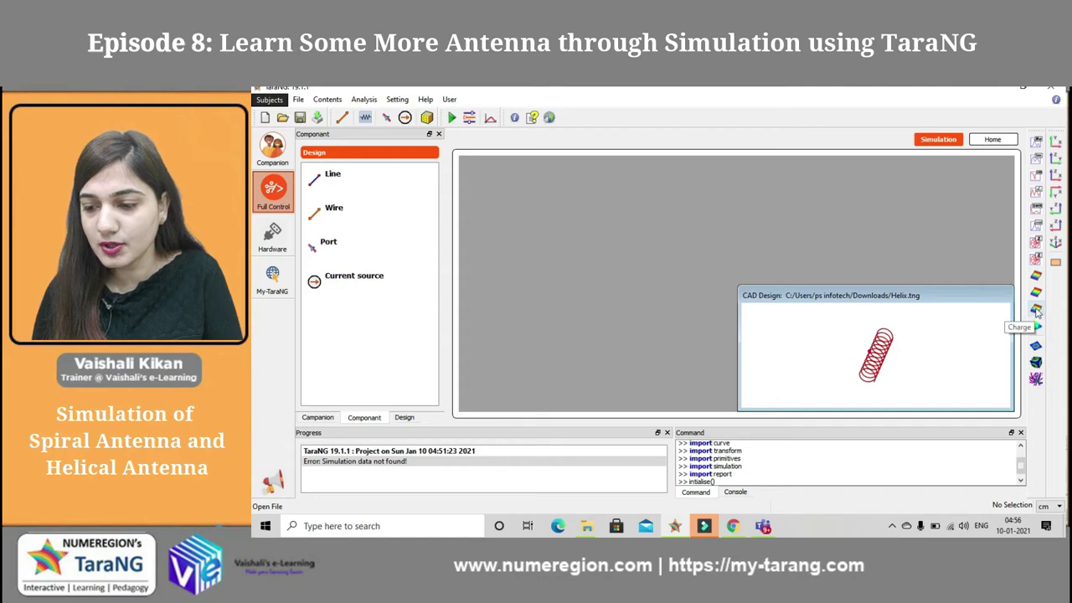
Step: Plot the helix's current distribution again and close it
left_click(1036, 294)
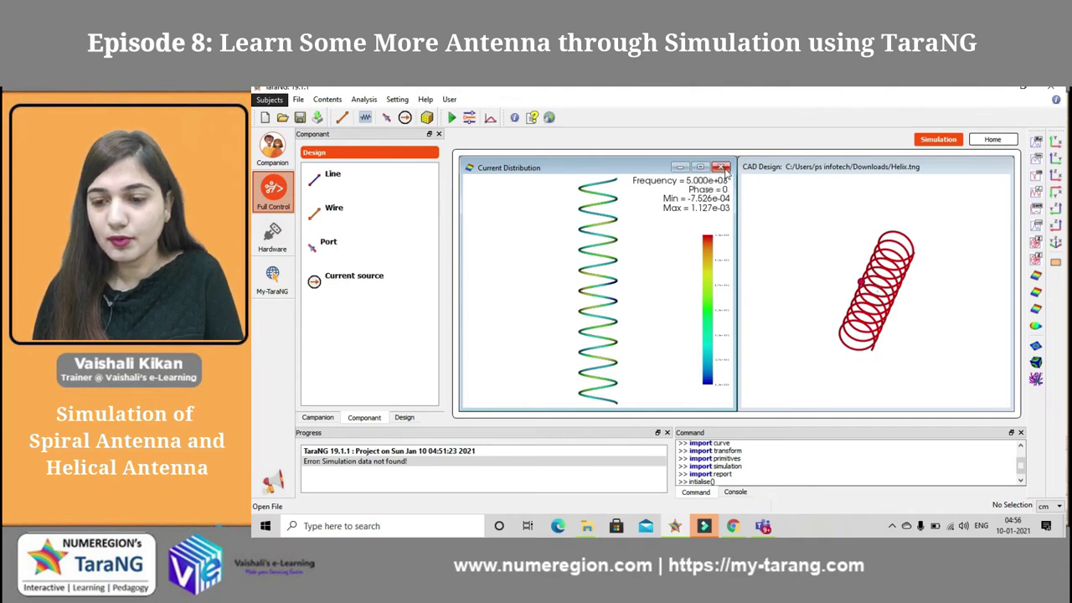
left_click(722, 168)
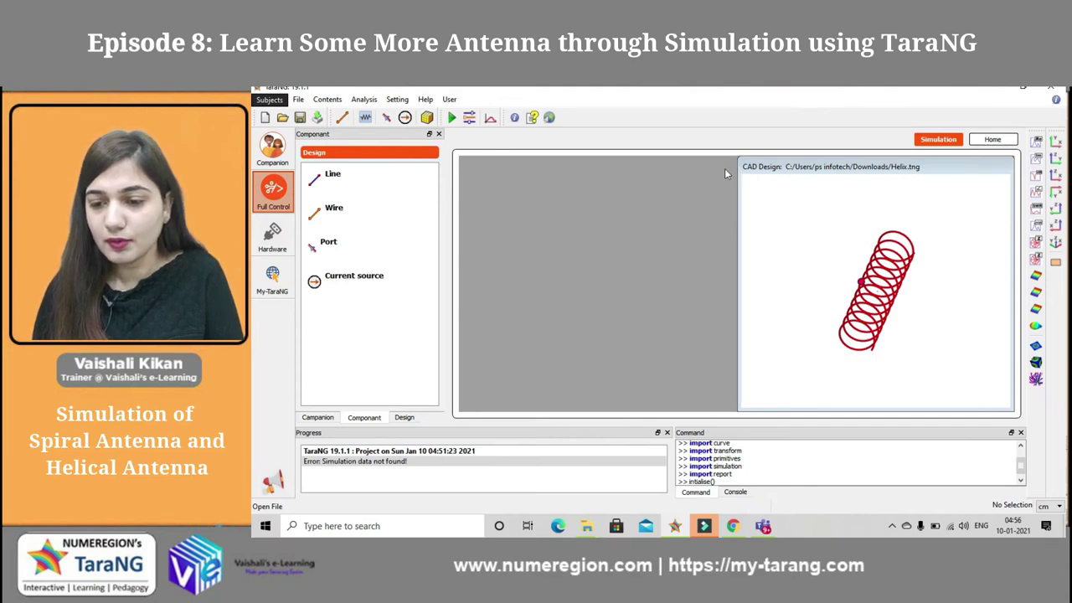
Step: Plot the helix's gain radiation pattern at full size and rotate it to show the lobes at an angle
left_click(1035, 326)
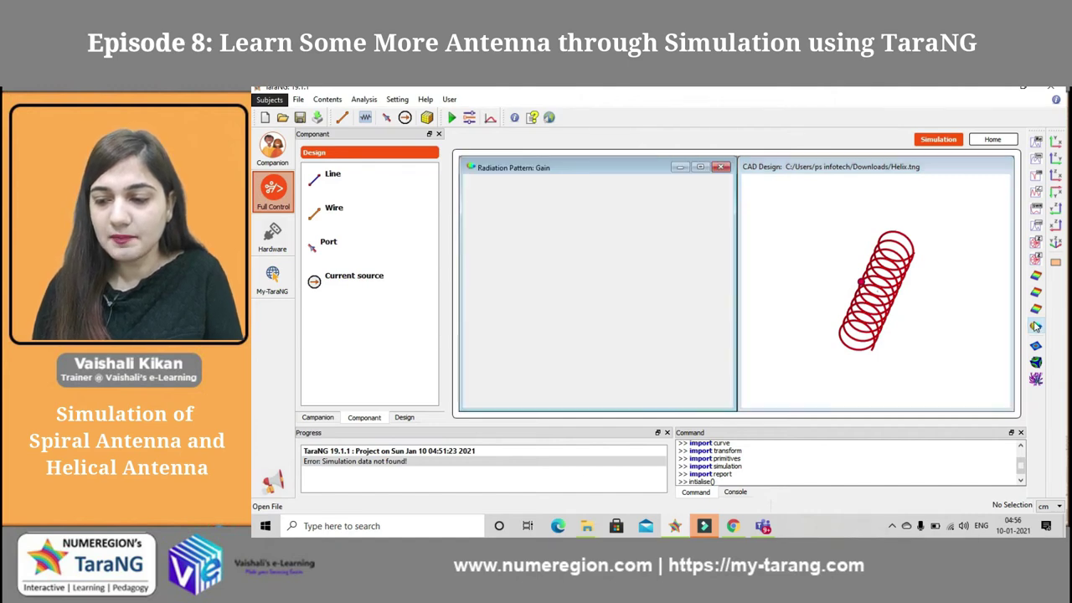
left_click(702, 168)
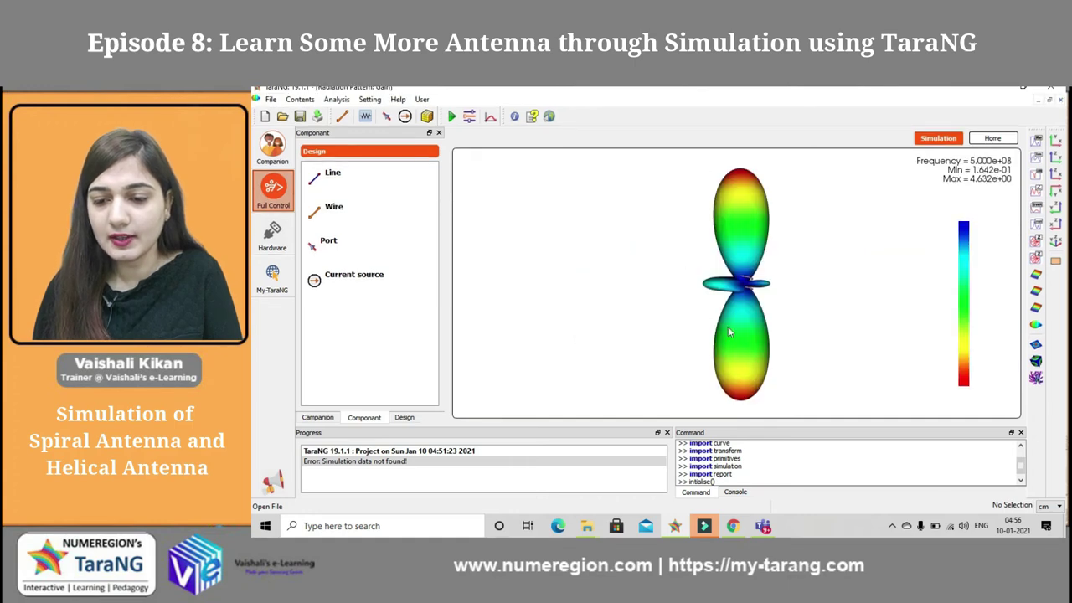
left_click_drag(743, 212, 770, 250)
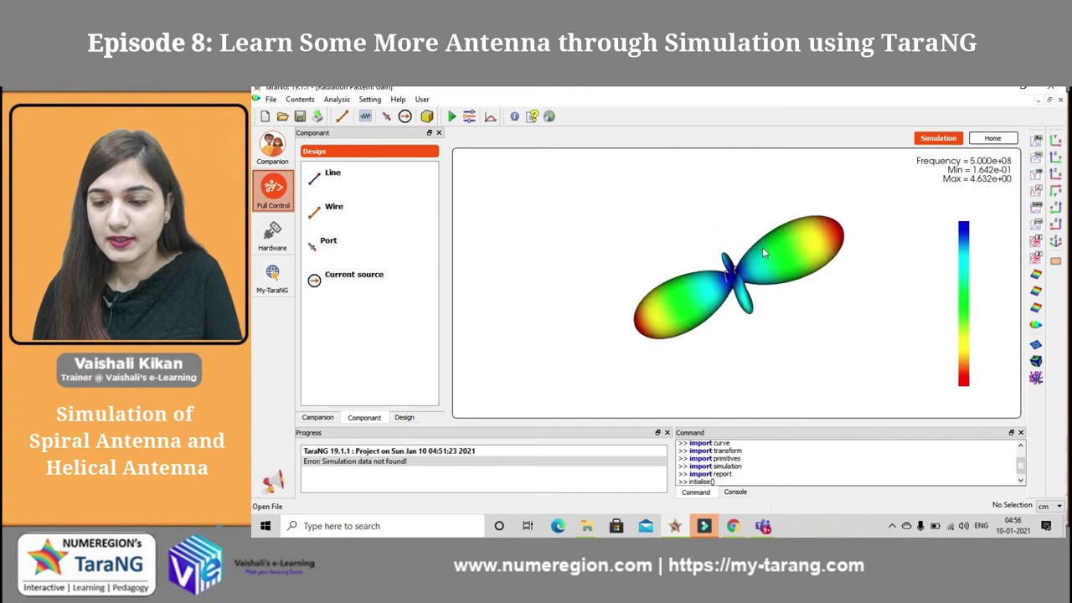
right_click(762, 247)
left_click(794, 316)
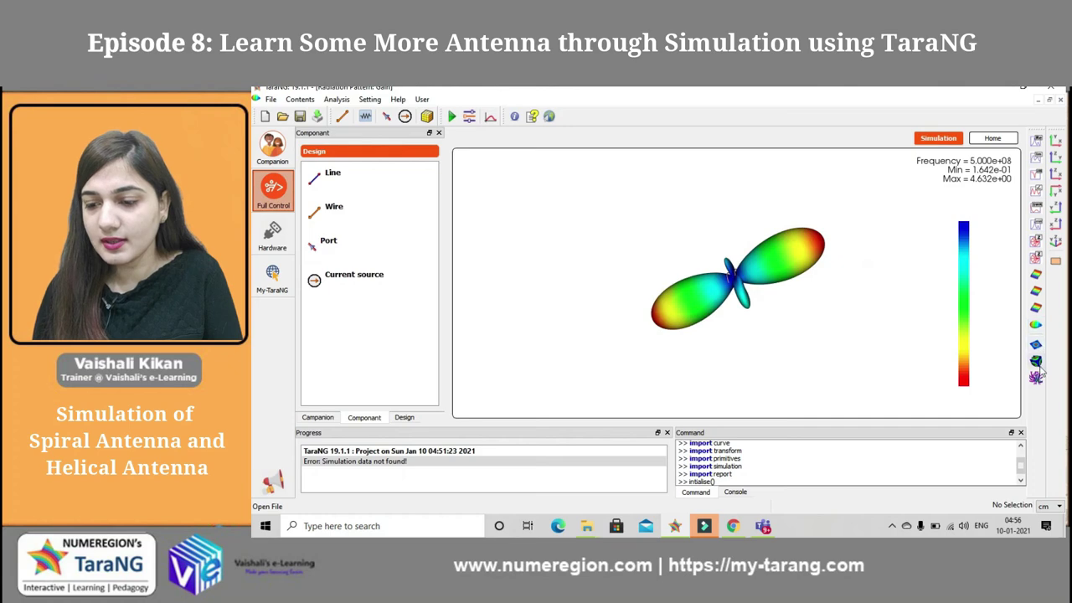
Step: Set the number of Z grid points in the solution space to 51
left_click(468, 120)
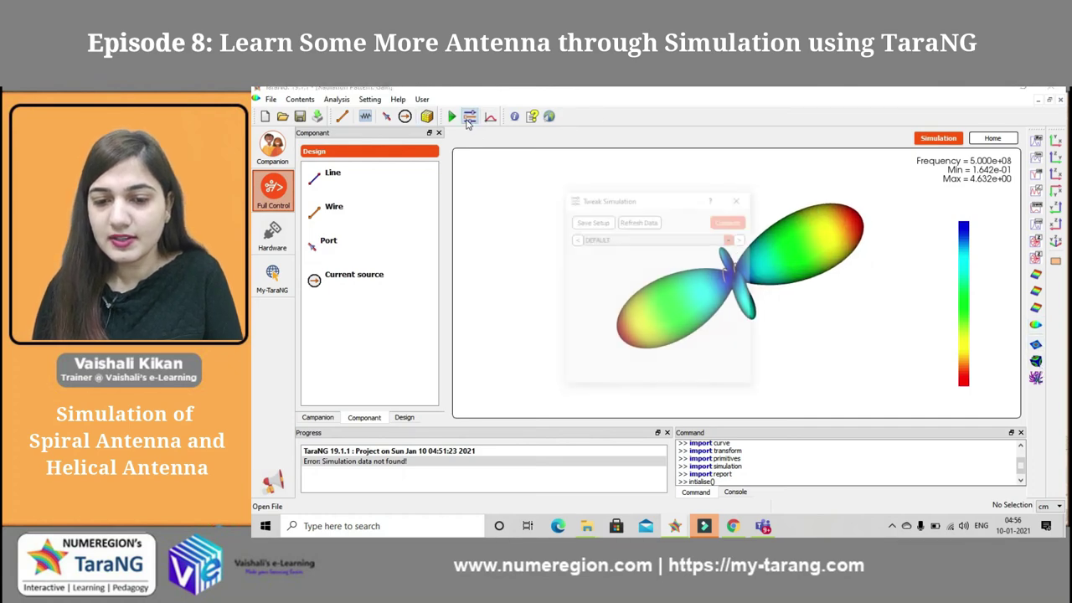
left_click(739, 199)
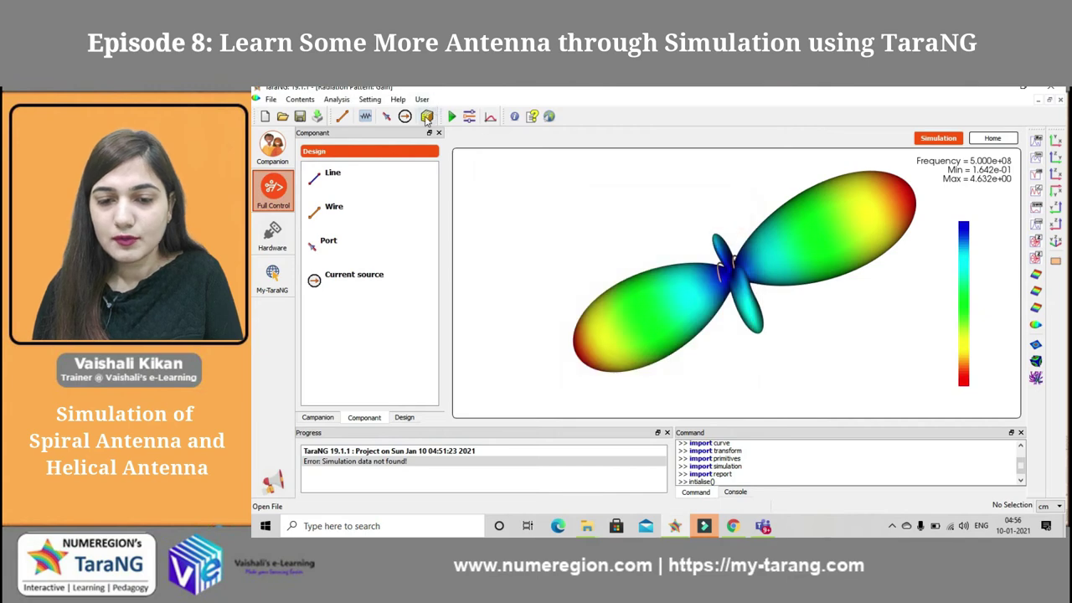
left_click(427, 117)
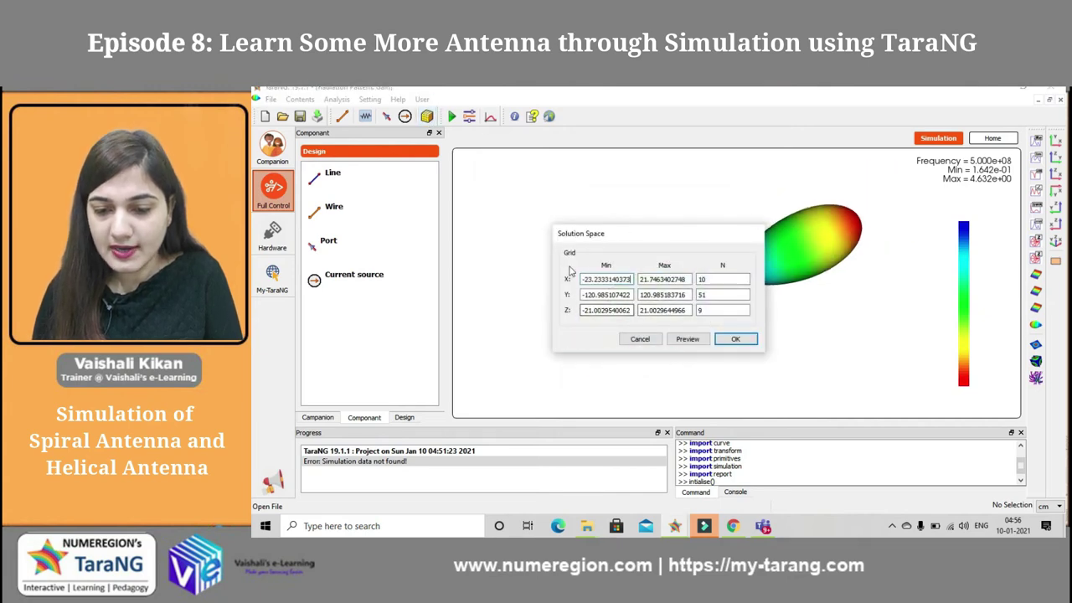
left_click(709, 312)
type("51")
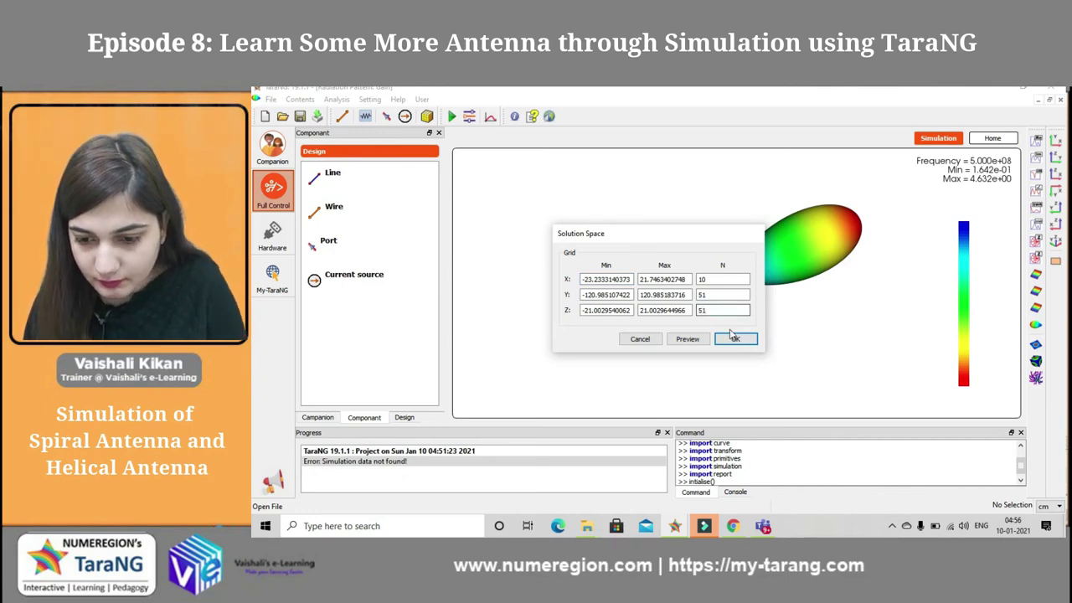
left_click(737, 339)
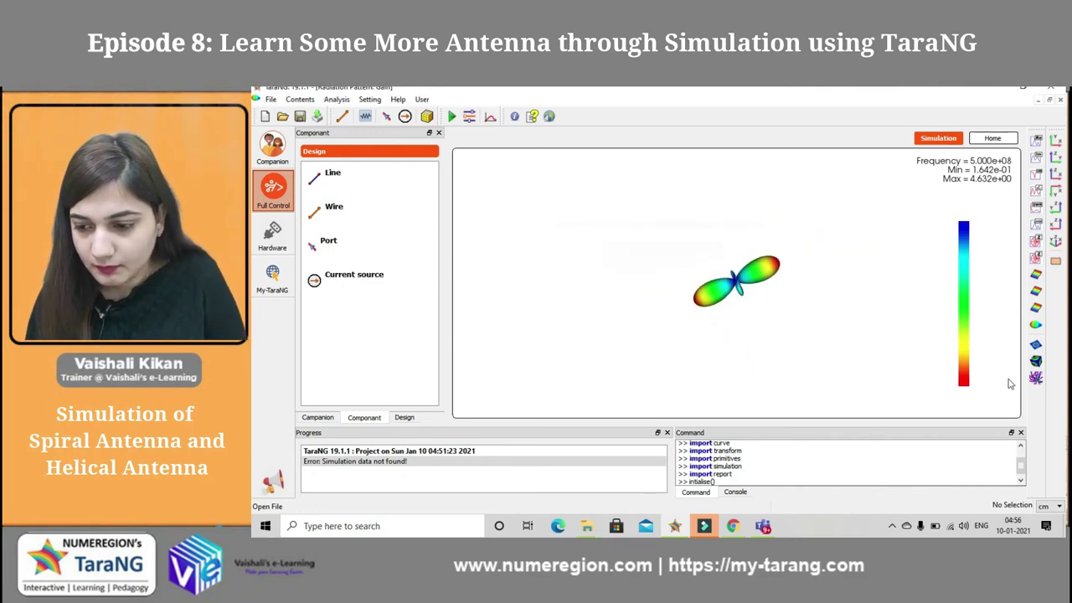
Step: Plot the E-field cut planes around the helix at full size and play their animation
left_click(1036, 347)
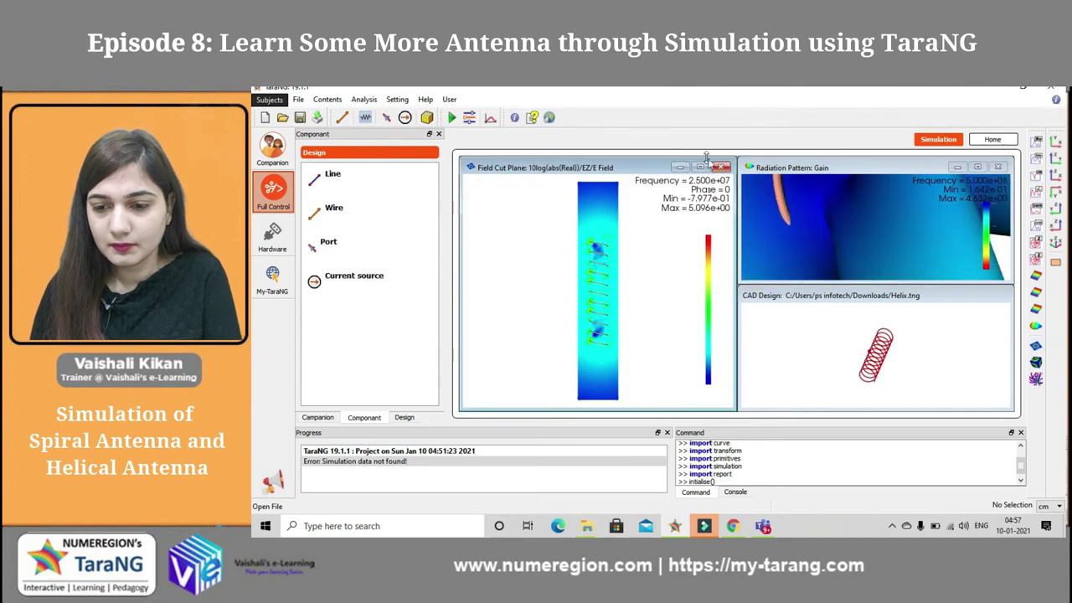
left_click(700, 168)
left_click_drag(736, 272, 744, 242)
right_click(741, 265)
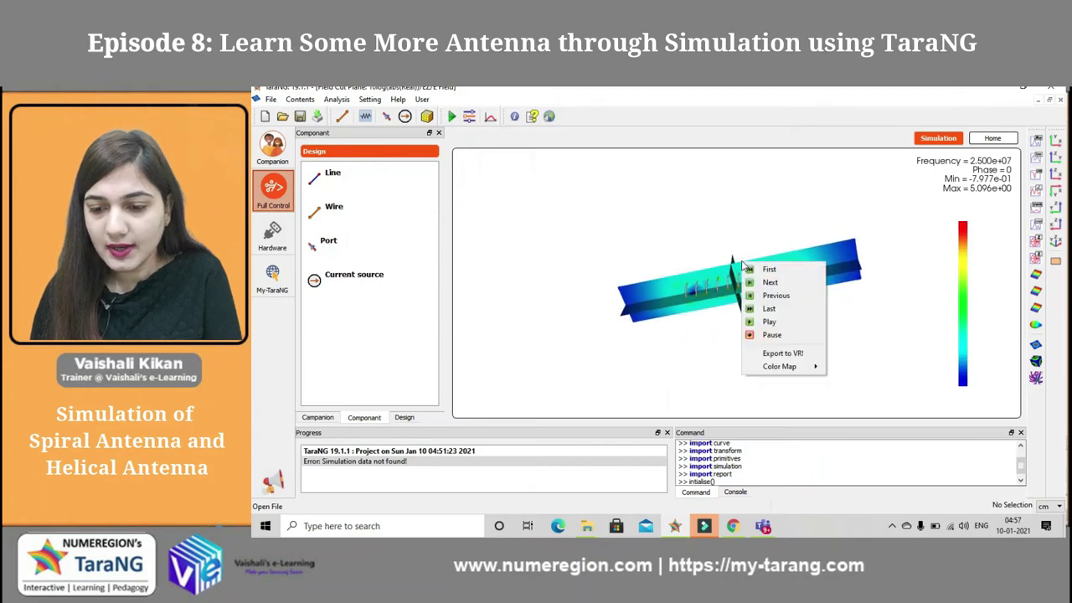
left_click(768, 325)
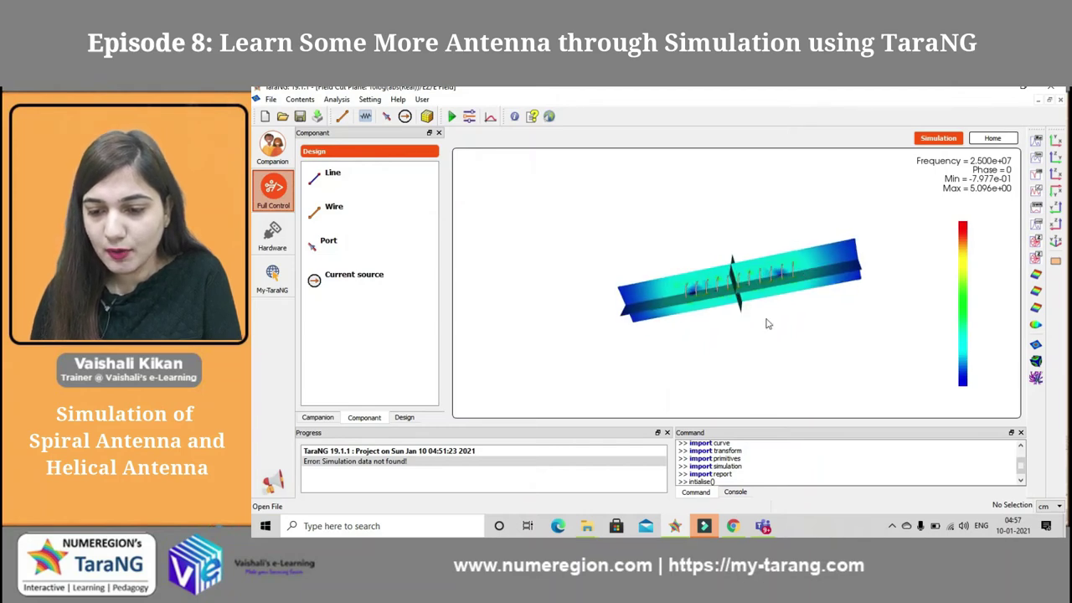
scroll(743, 285, "up", 1)
scroll(737, 268, "up", 1)
scroll(729, 243, "down", 4)
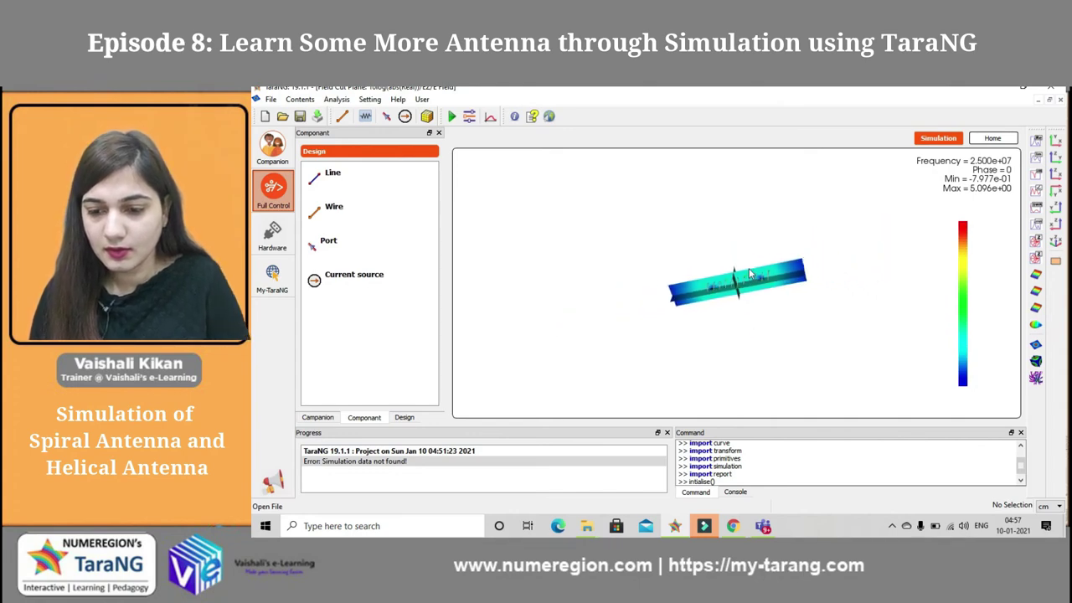
scroll(749, 273, "up", 2)
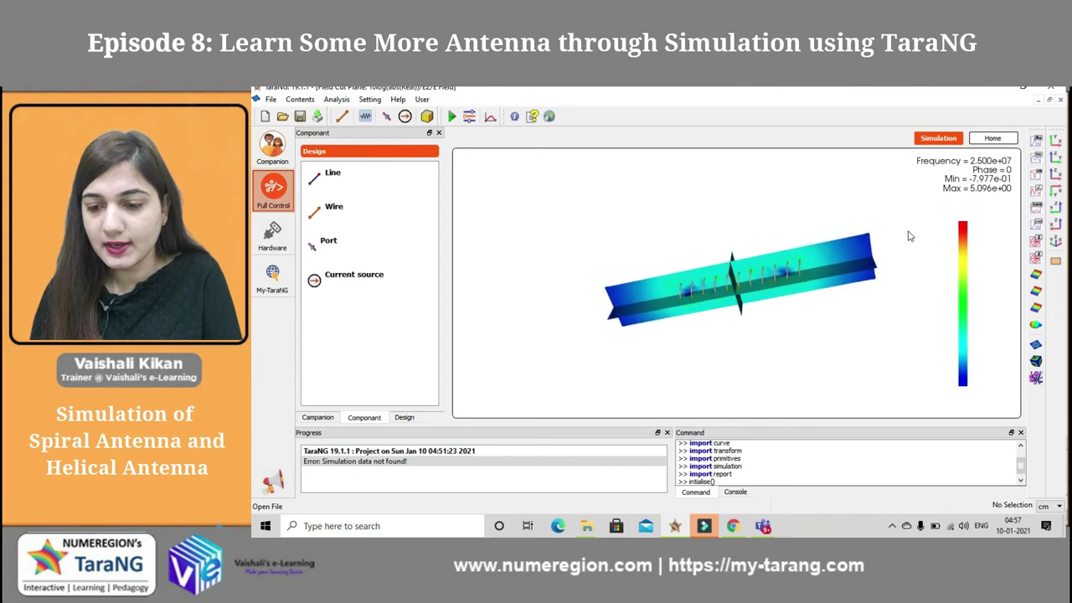
scroll(900, 246, "up", 2)
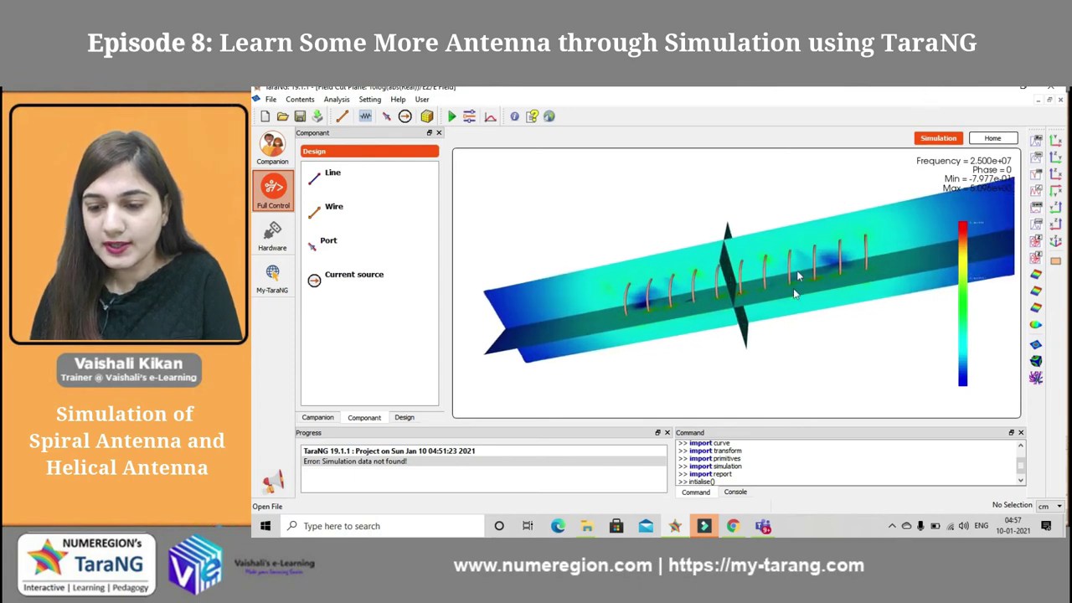
scroll(812, 245, "down", 3)
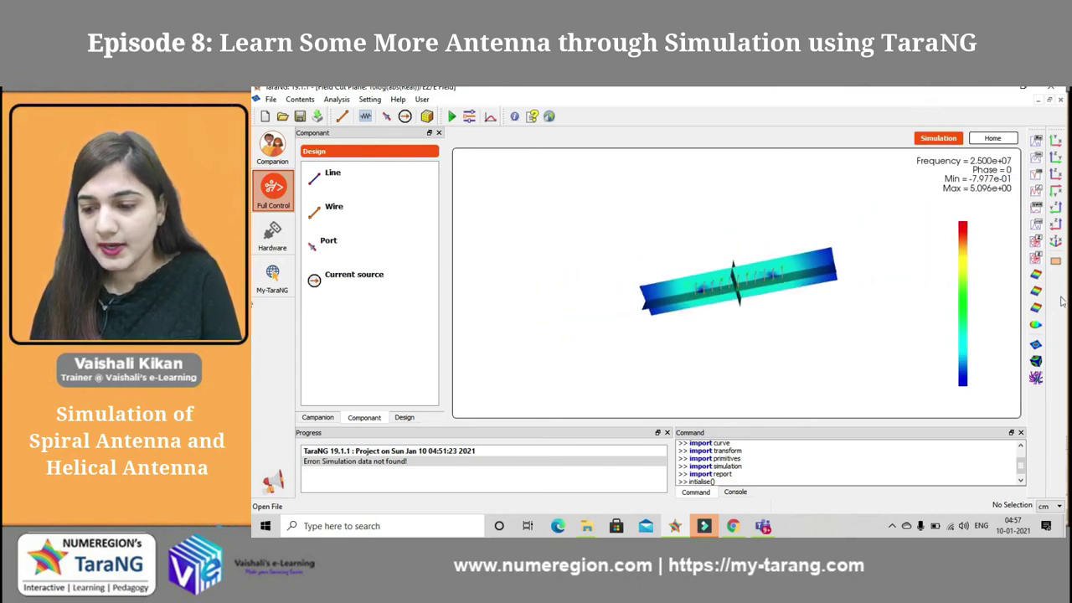
Step: Plot the real E-field flux lines around the helix at full size and rotate them to view along the axis
left_click(1036, 379)
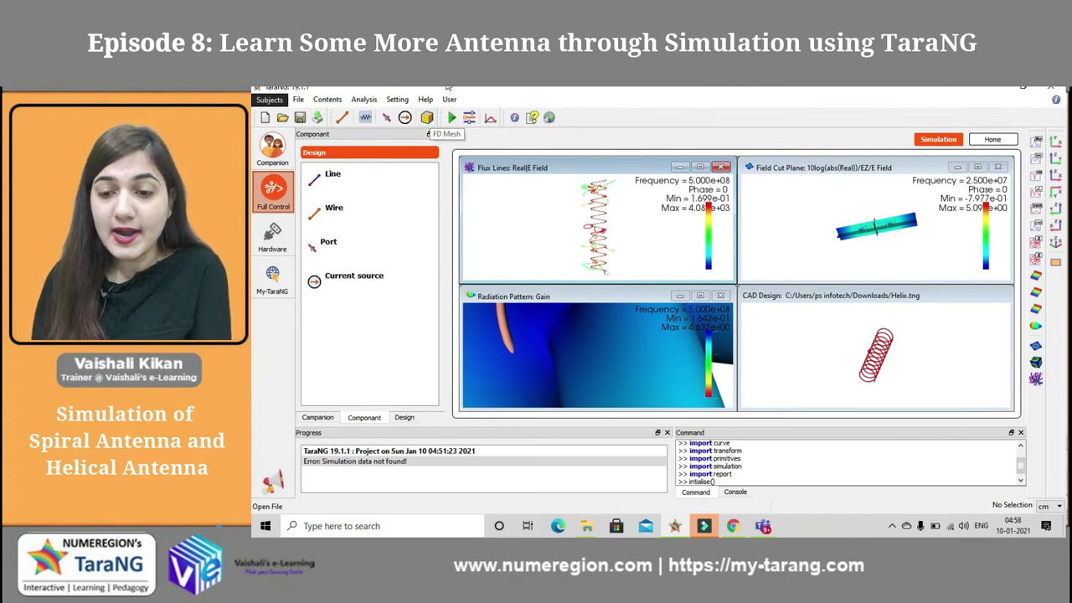
left_click(700, 168)
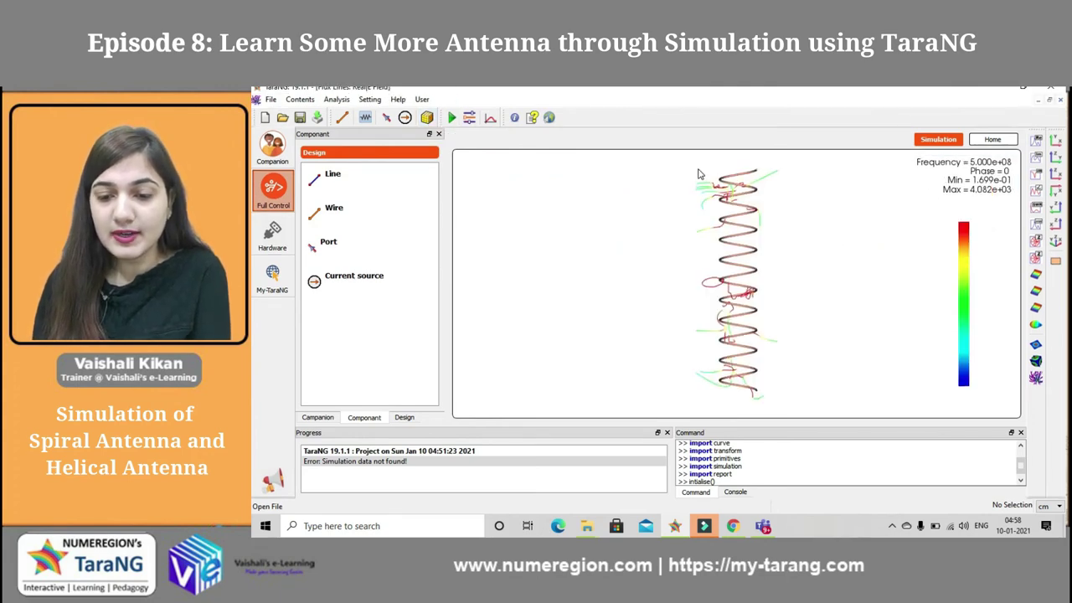
left_click_drag(621, 254, 693, 256)
Step: Widen the solution space to X from -203.2333140373 to 201.7463402748 and Z from -201.0029540062 to 201.0029644966
left_click(426, 117)
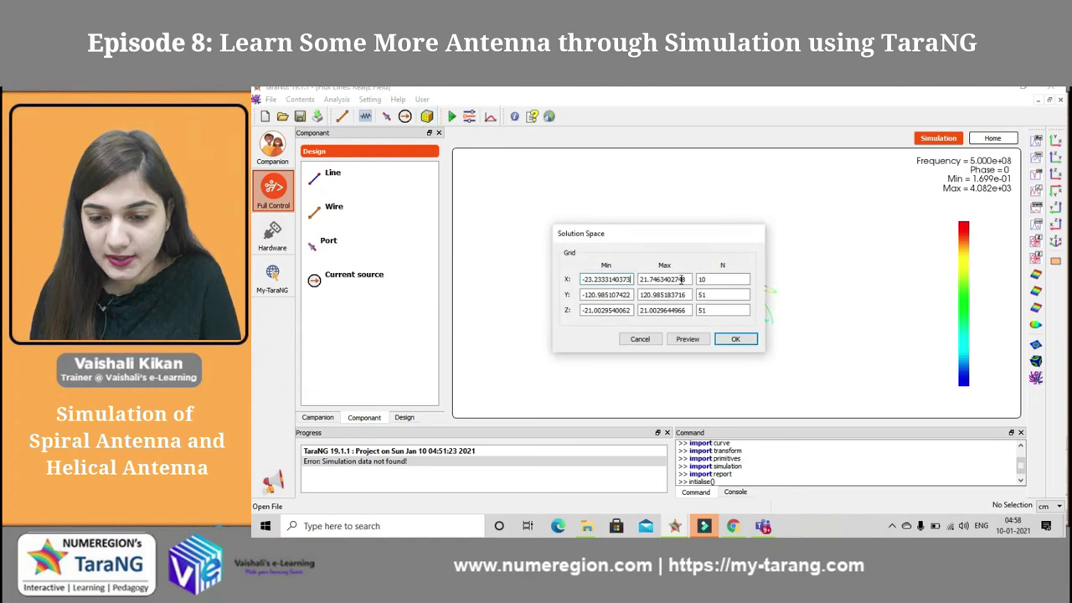
left_click(643, 279)
type("0")
left_click(588, 310)
type("0")
left_click(643, 310)
type("0")
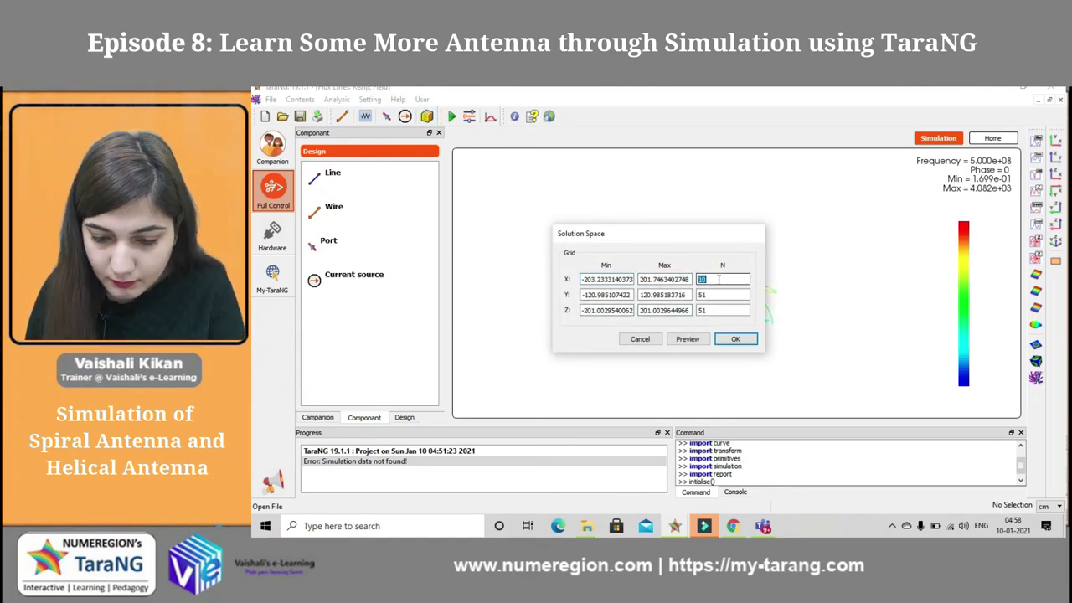
left_click(735, 339)
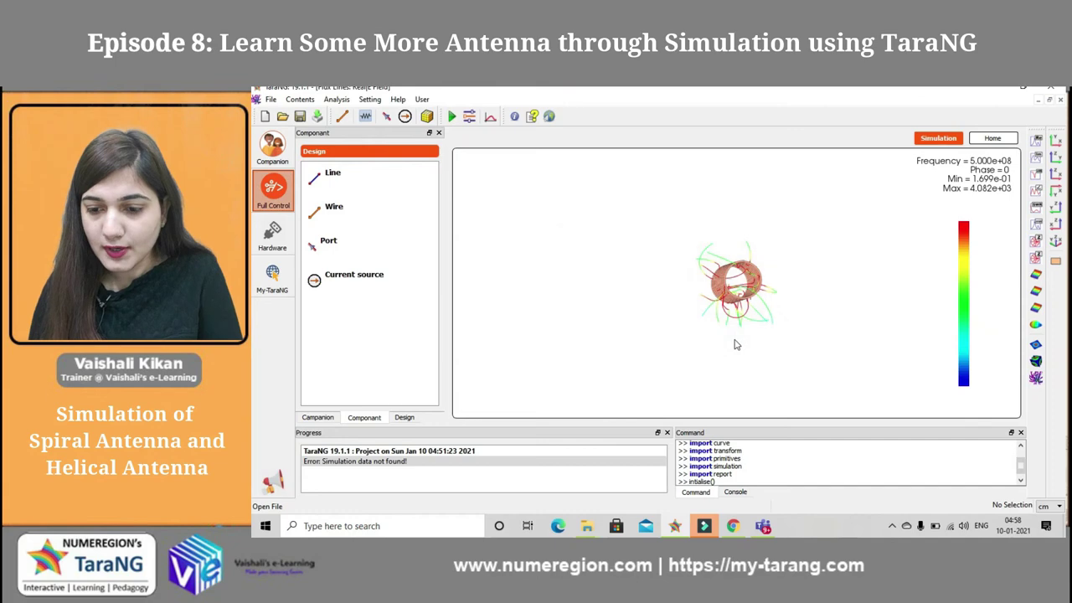
Step: Plot the E-field cut planes in the widened solution space, rotate them to an oblique view and play their animation
left_click(1036, 346)
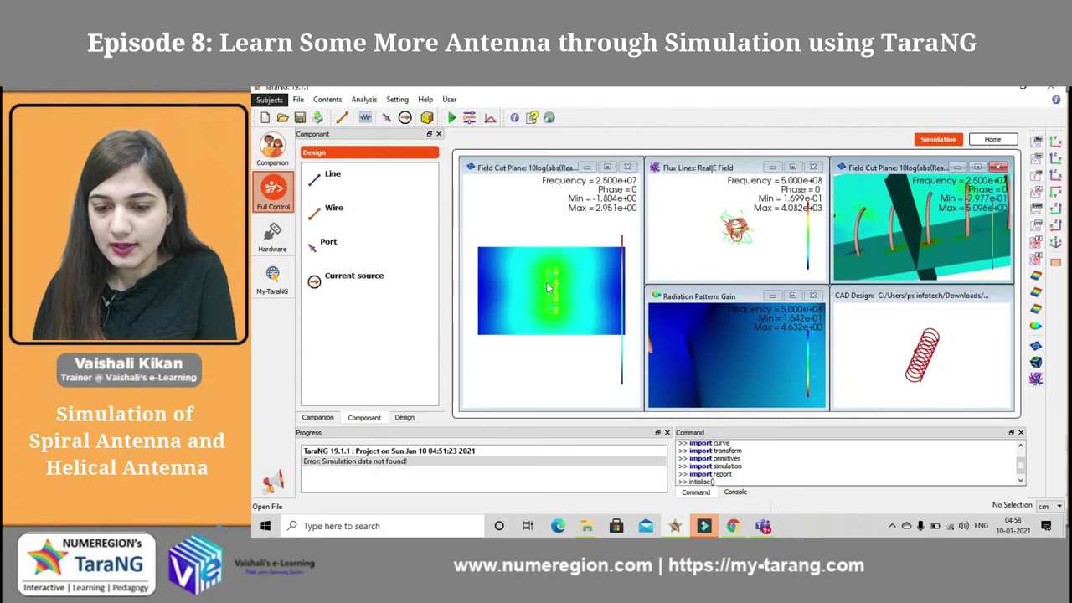
left_click_drag(525, 286, 553, 174)
right_click(543, 241)
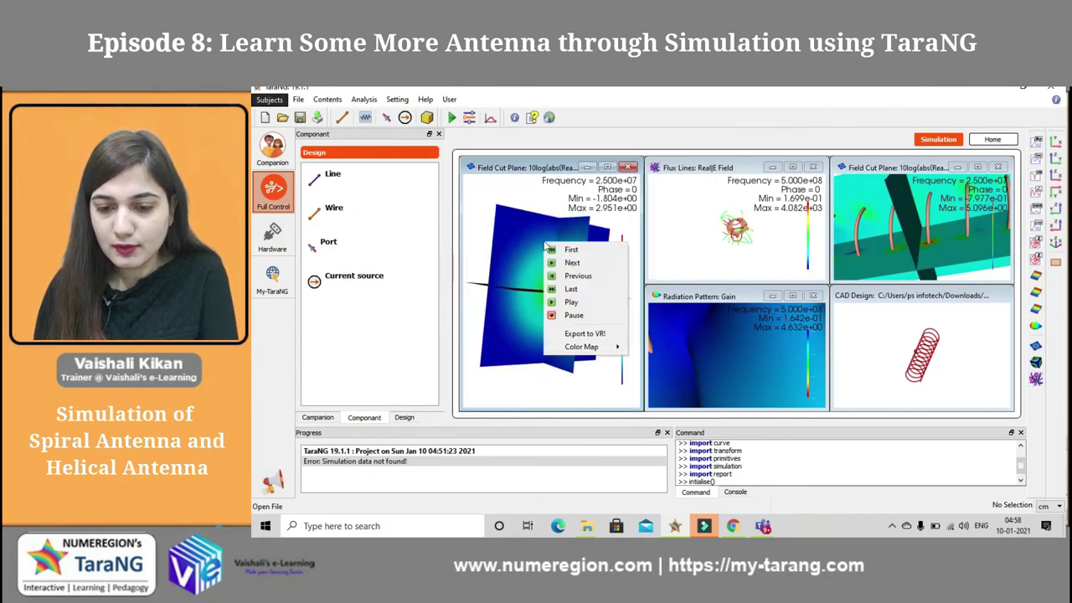
left_click(578, 303)
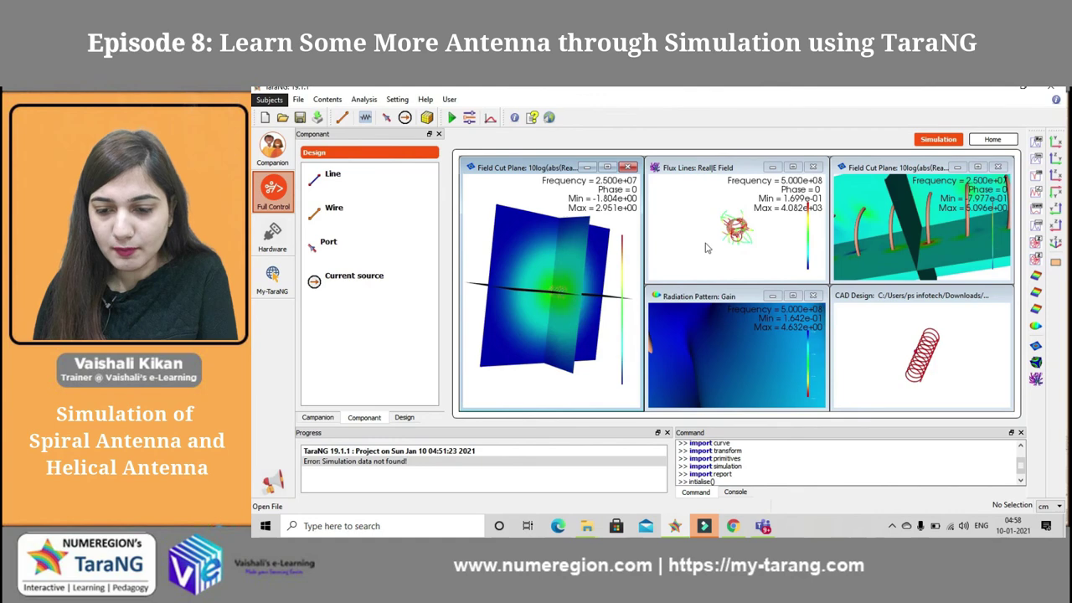
Step: Close the gain radiation pattern, the older field cut plane plot and the older flux lines plot
left_click(813, 295)
left_click(1001, 166)
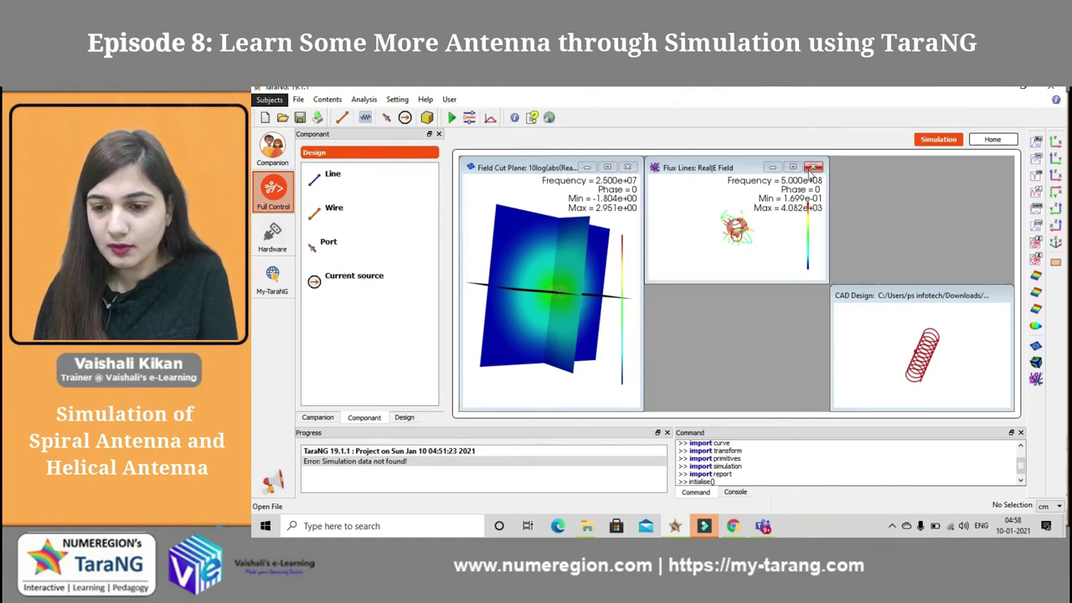
left_click(813, 167)
Step: View the new E-field cut plane plot at full size and rotate it to examine the animated field on all the planes
left_click_drag(562, 301, 590, 251)
left_click(608, 166)
scroll(607, 173, "up", 5)
scroll(607, 170, "down", 5)
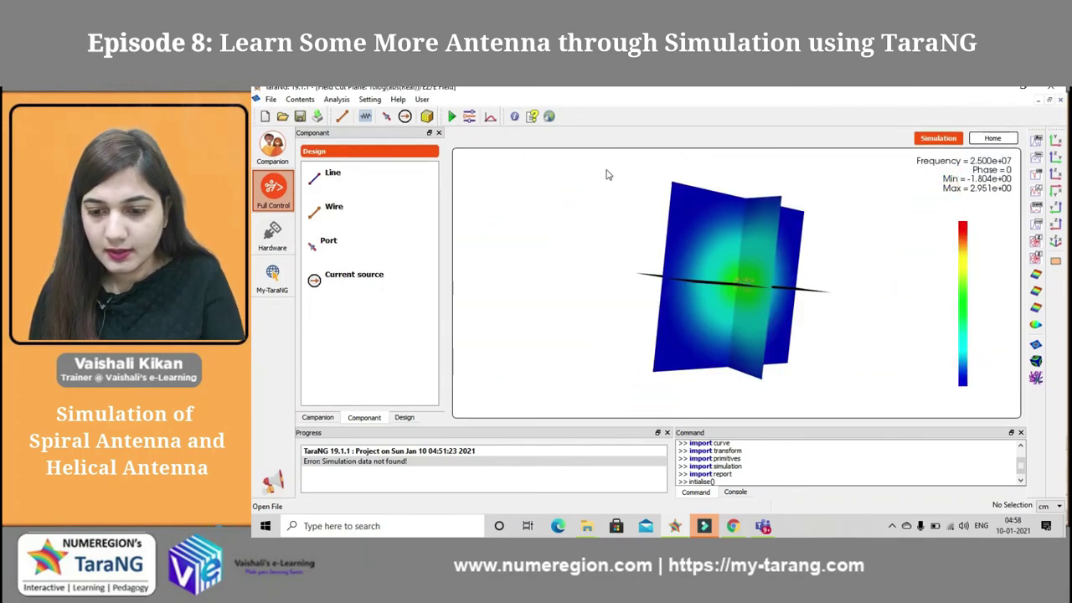
scroll(608, 175, "down", 3)
scroll(741, 258, "up", 2)
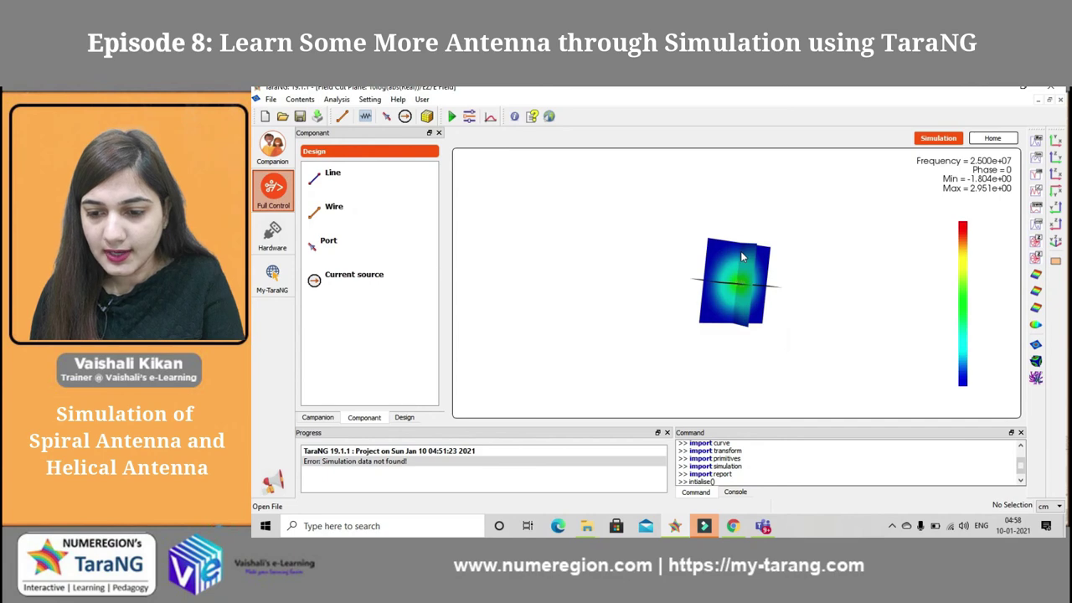
left_click_drag(753, 251, 797, 358)
scroll(797, 356, "up", 3)
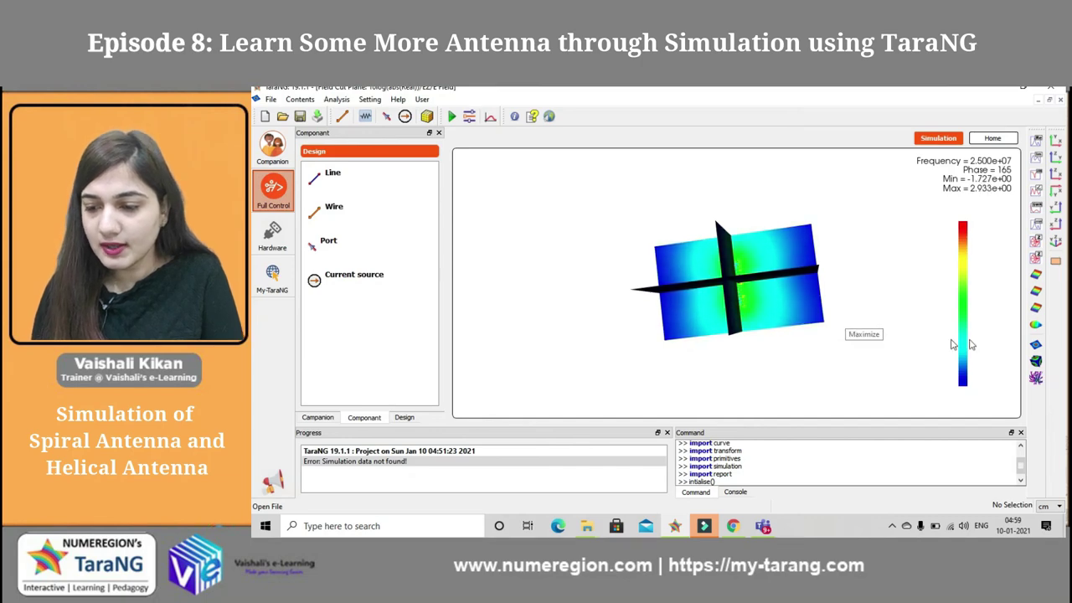
Step: Plot the real E-field flux lines and the E-field contour, and rotate the contour at full size to an oblique view
left_click(1036, 378)
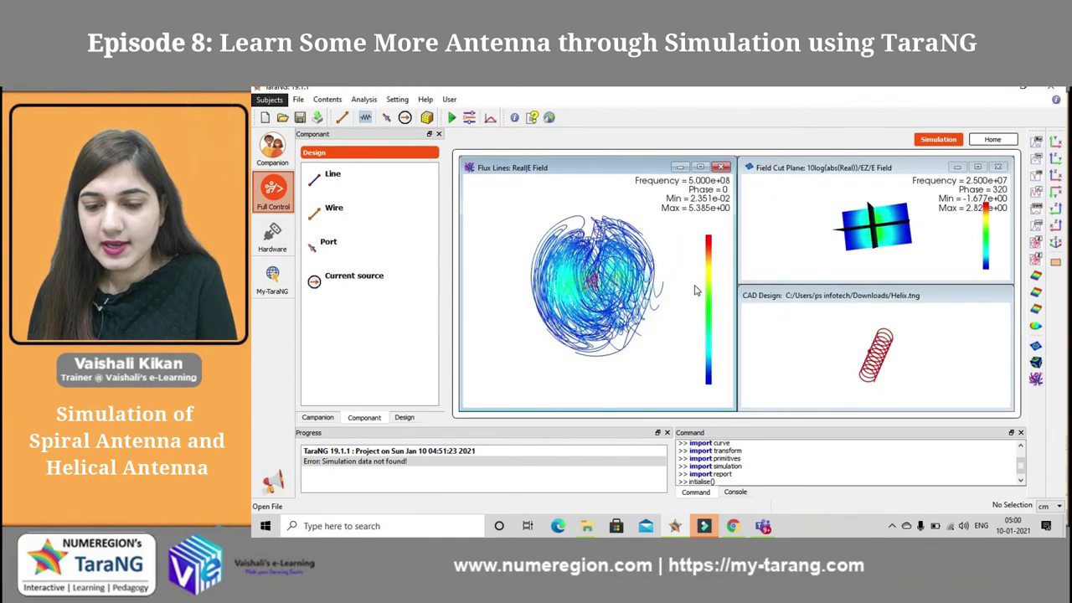
left_click(1036, 362)
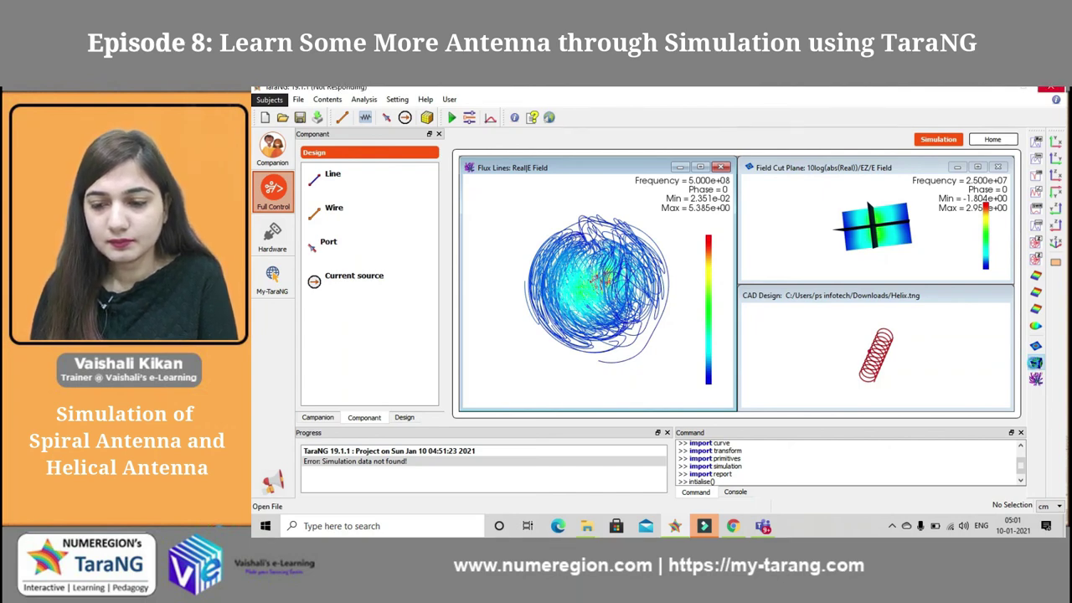
left_click(700, 167)
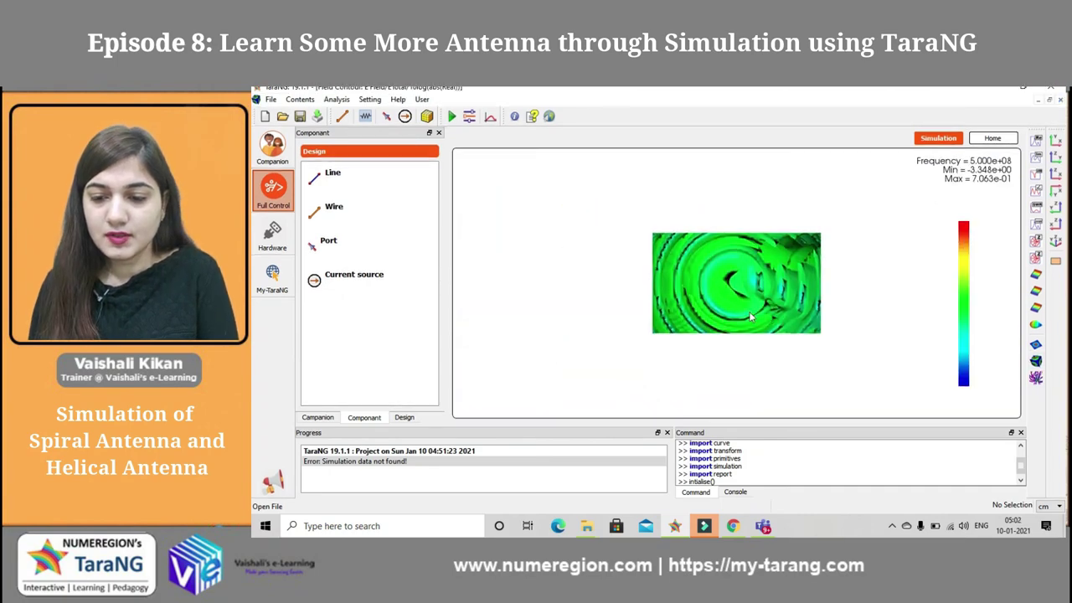
left_click_drag(699, 201, 722, 310)
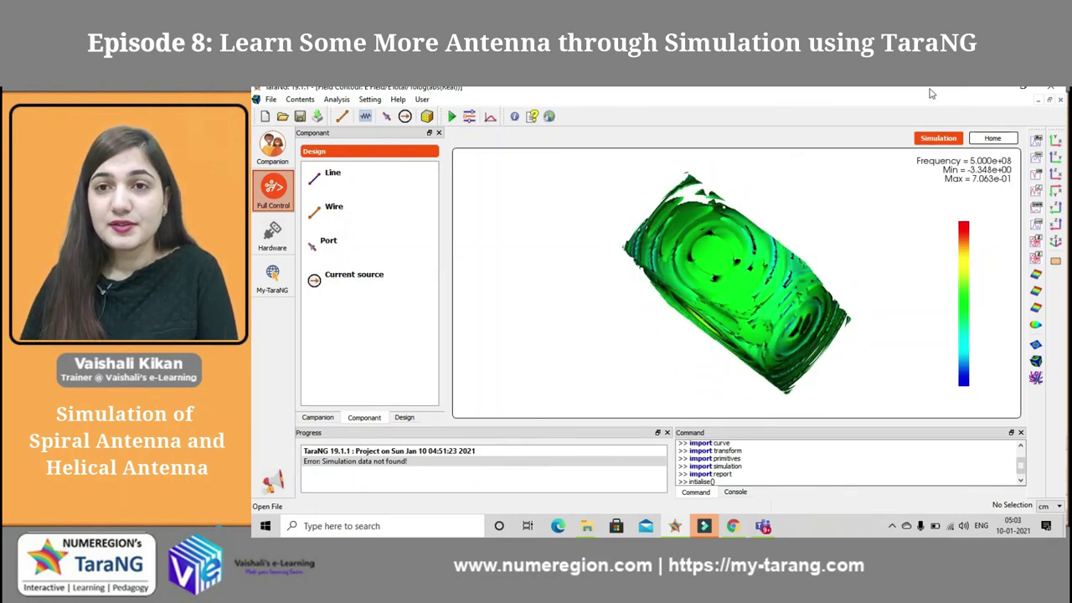